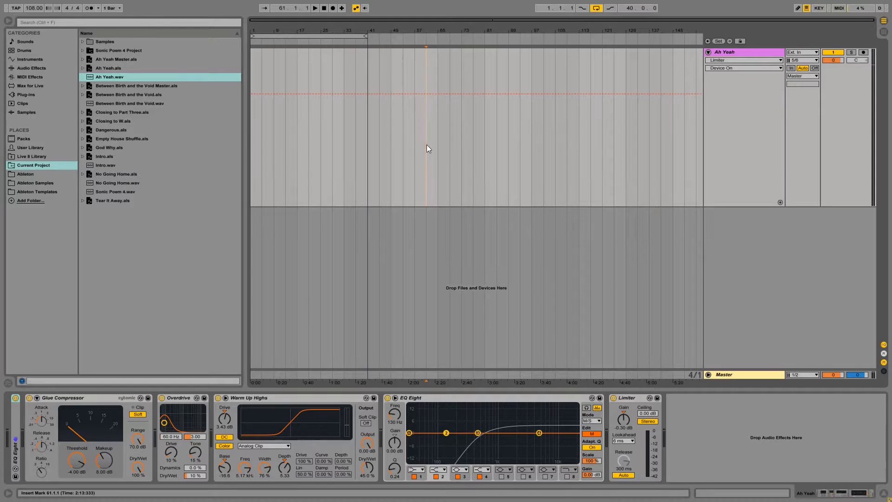
Place Ah Yeah.wav from the project files at the very start of the Ah Yeah track.
{"action": "left_click", "coordinate": [738, 52]}
{"action": "left_click", "coordinate": [251, 126]}
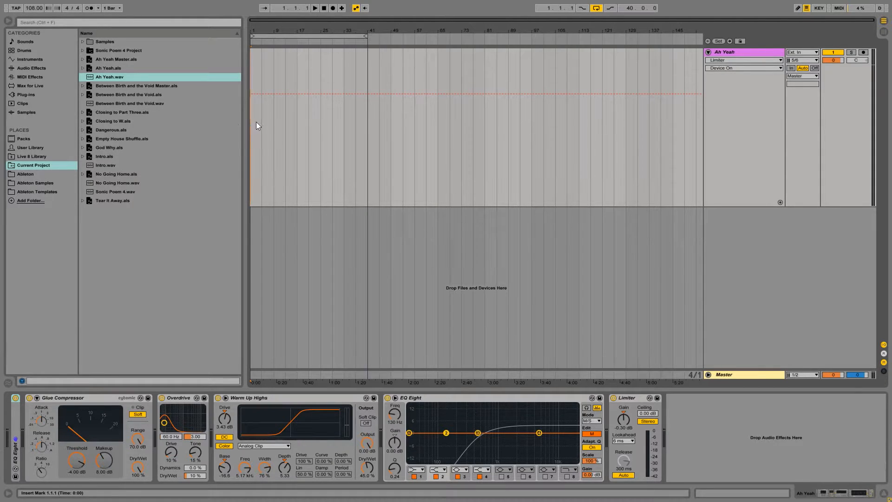
{"action": "left_click", "coordinate": [193, 78]}
{"action": "mouse_move", "coordinate": [192, 76]}
{"action": "left_mouse_down"}
{"action": "mouse_move", "coordinate": [260, 68]}
{"action": "mouse_move", "coordinate": [252, 64]}
{"action": "left_mouse_up"}
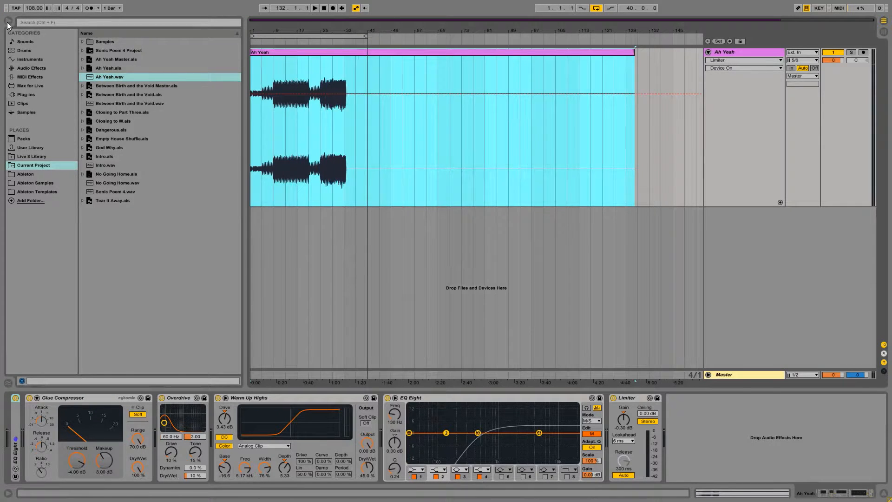
Hide the browser and set the arrangement loop to the eight bars starting at bar 65.
{"action": "left_click", "coordinate": [8, 22]}
{"action": "left_click", "coordinate": [160, 53]}
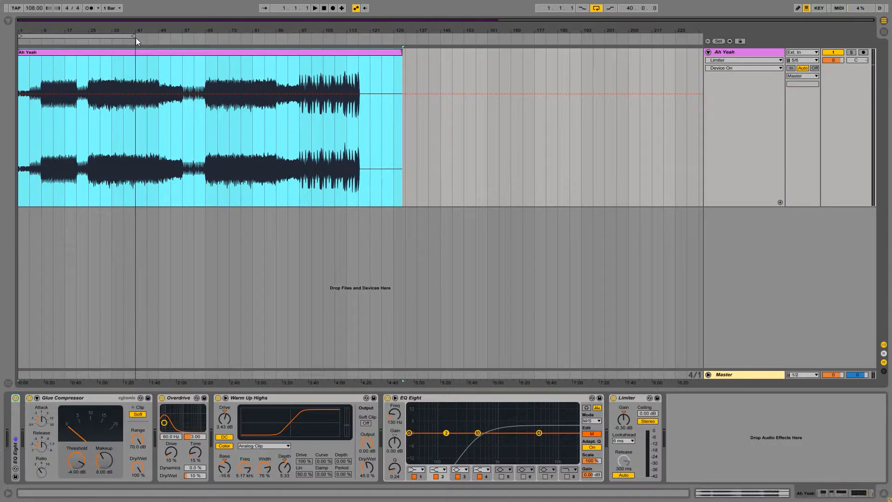
{"action": "left_click_drag", "start_coordinate": [140, 35], "coordinate": [219, 41]}
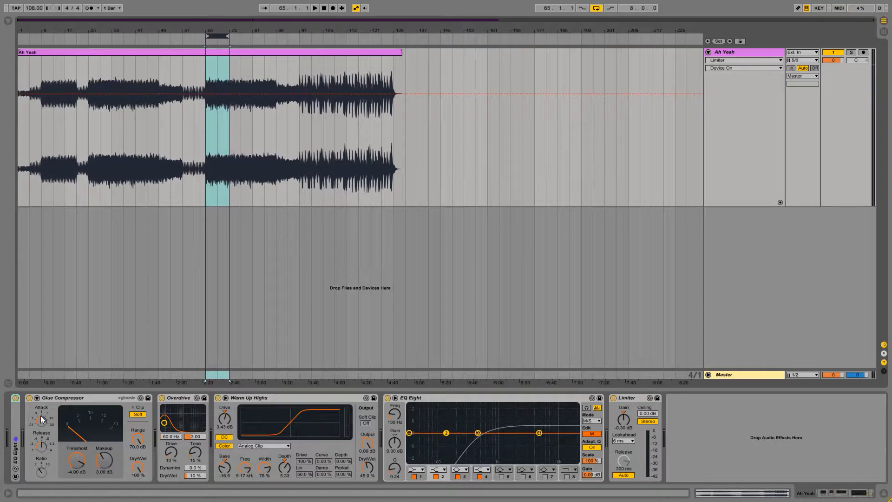
{"action": "left_click_drag", "start_coordinate": [12, 429], "coordinate": [12, 424]}
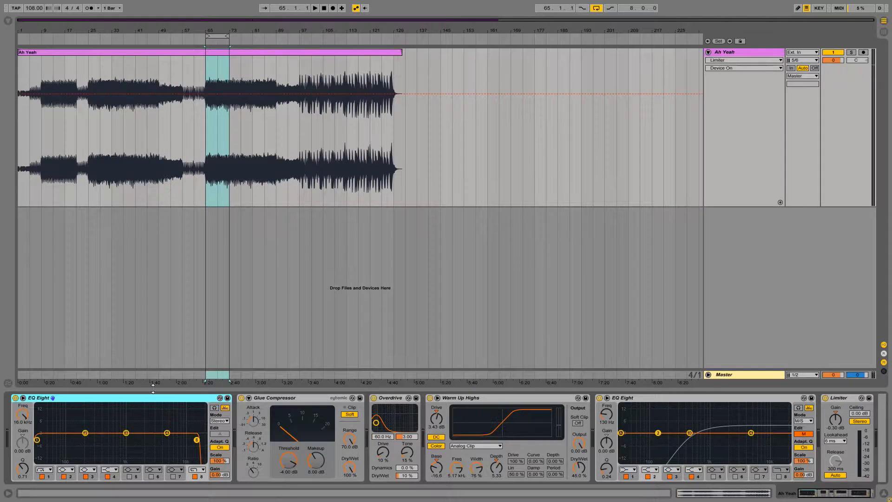
Compare the device chains of the Ah Yeah track and the Master in Session View, hiding the browser, and return to Arrangement View.
{"action": "left_click", "coordinate": [721, 54]}
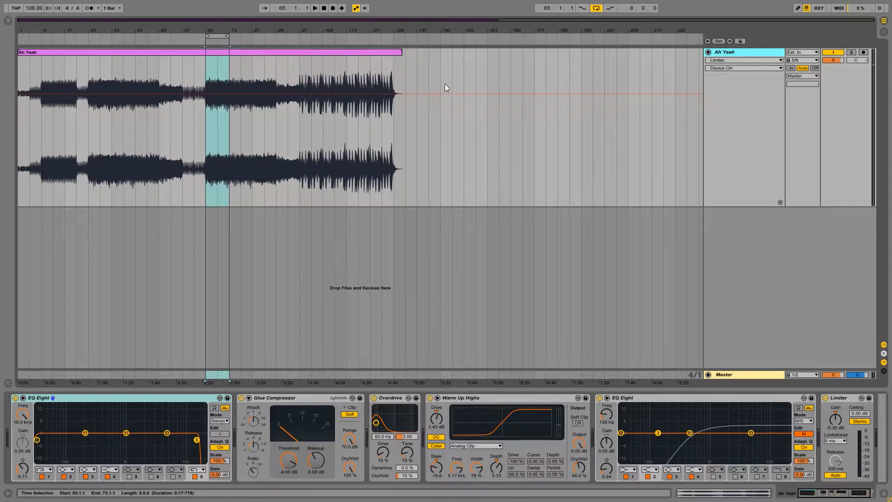
{"action": "left_click", "coordinate": [883, 33]}
{"action": "left_click", "coordinate": [855, 35]}
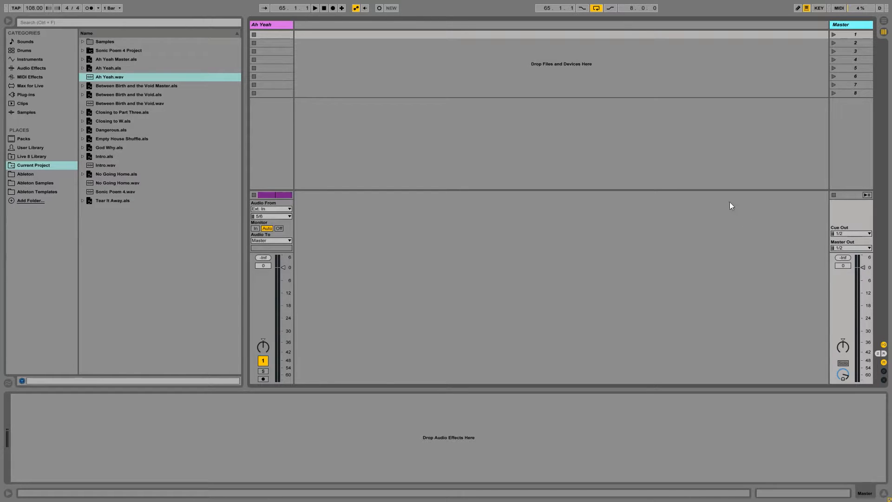
{"action": "left_click", "coordinate": [272, 25]}
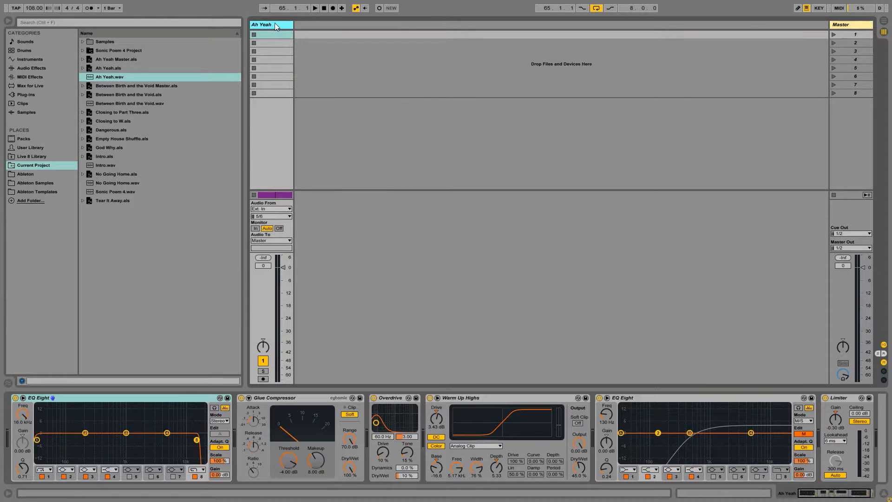
{"action": "left_click", "coordinate": [865, 25]}
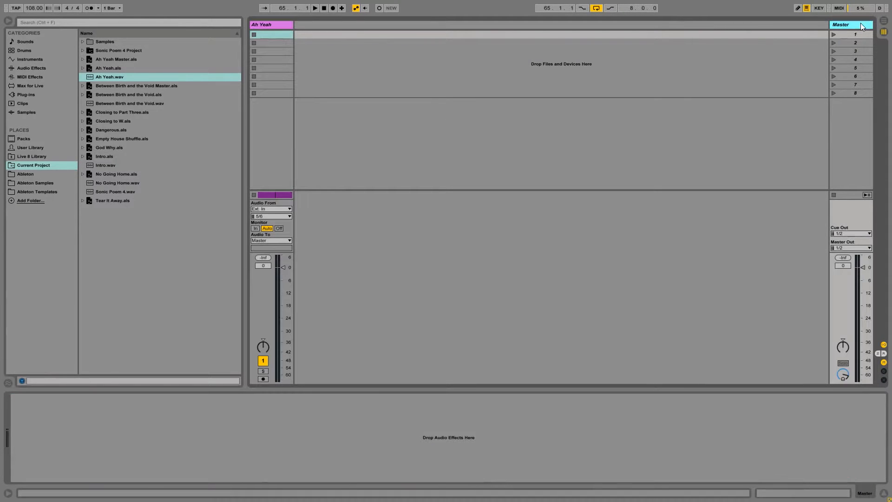
{"action": "left_click", "coordinate": [273, 25]}
{"action": "left_click", "coordinate": [840, 24]}
{"action": "left_click", "coordinate": [280, 24]}
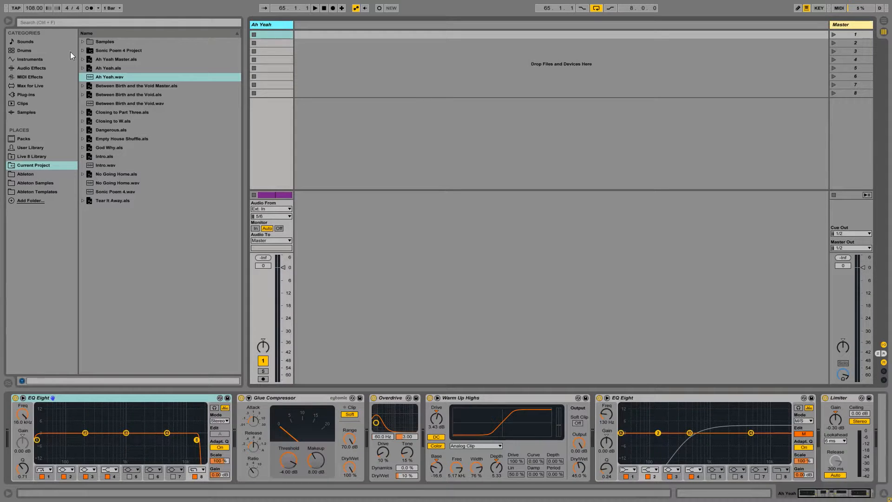
{"action": "left_click", "coordinate": [9, 21]}
{"action": "left_click", "coordinate": [853, 25]}
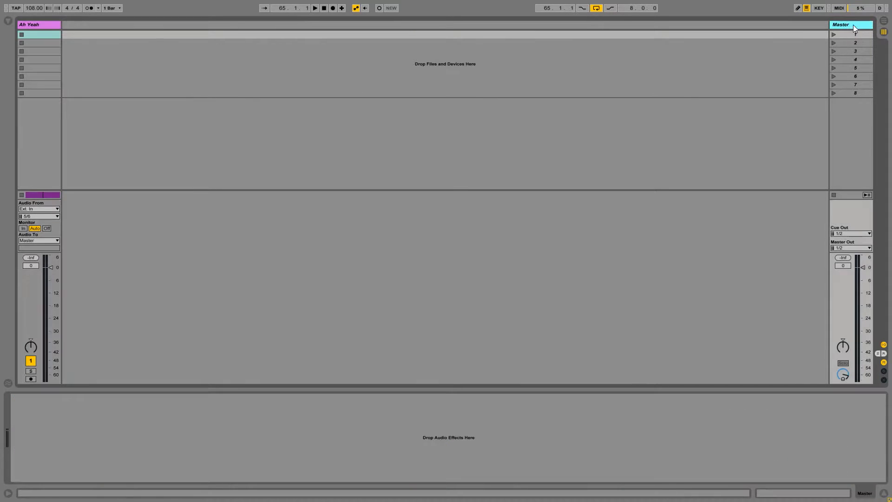
{"action": "left_click", "coordinate": [47, 23]}
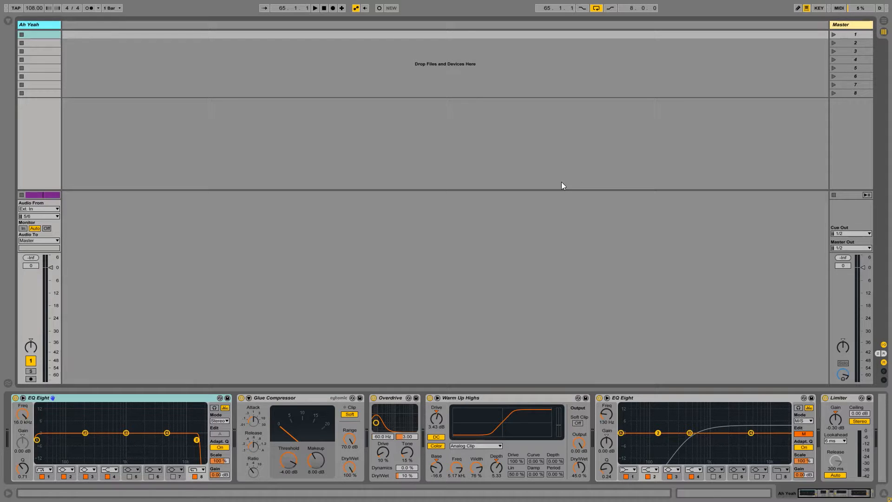
{"action": "left_click", "coordinate": [884, 21]}
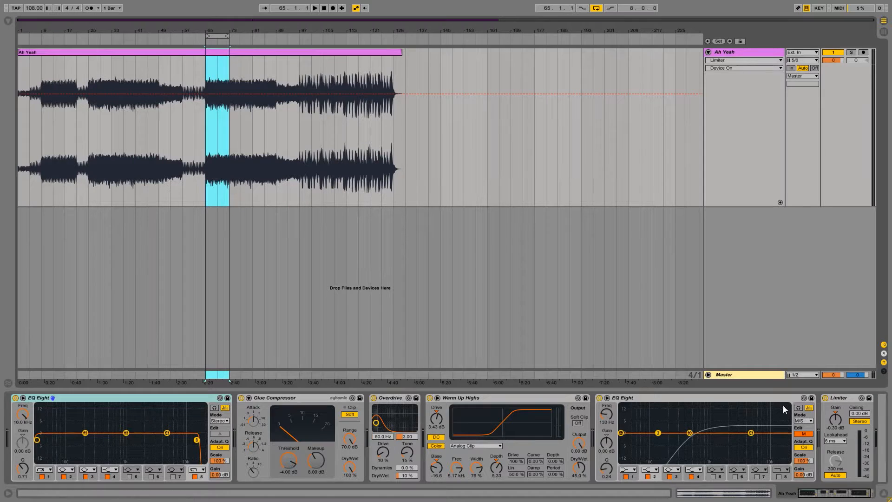
Deactivate every device in the track's chain: Limiter, both EQ Eights, Warm Up Highs, Overdrive and Glue Compressor.
{"action": "left_click", "coordinate": [826, 398]}
{"action": "left_click", "coordinate": [600, 398]}
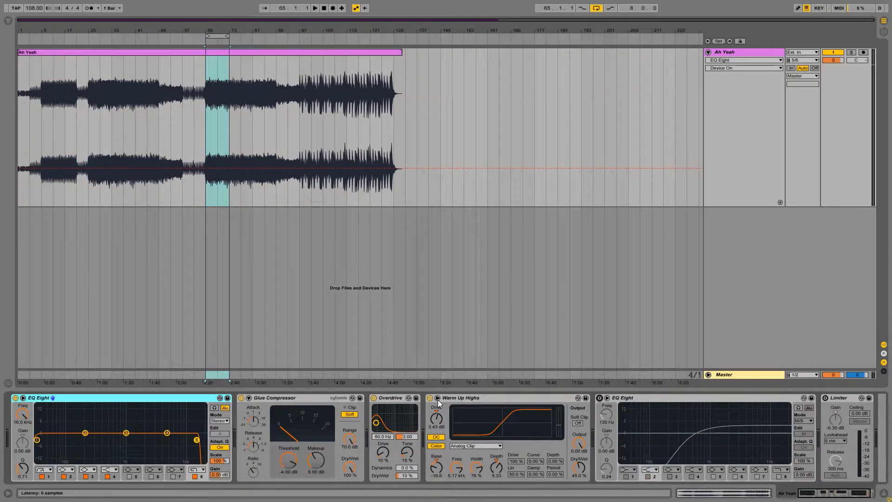
{"action": "left_click", "coordinate": [430, 398]}
{"action": "left_click", "coordinate": [375, 398]}
{"action": "left_click", "coordinate": [241, 398]}
{"action": "left_click", "coordinate": [16, 399]}
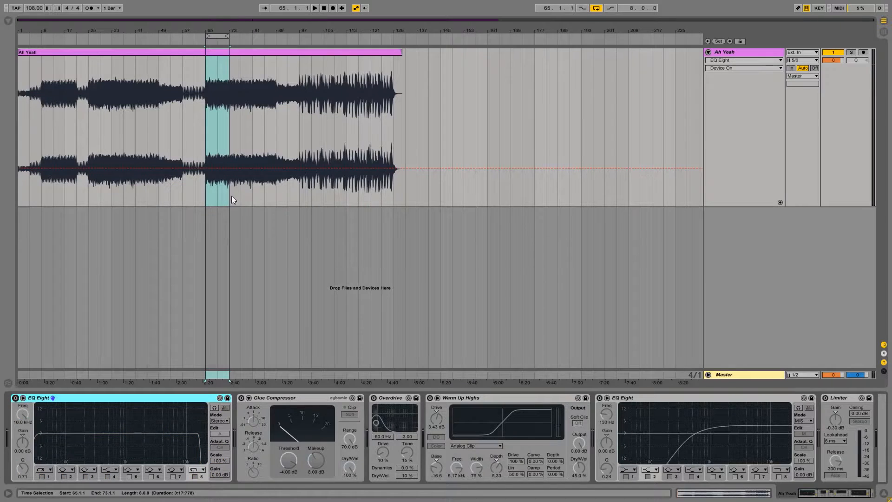
Listen to the unprocessed song from bar 65 and examine the clip's sample waveform.
{"action": "left_click", "coordinate": [206, 88]}
{"action": "key", "text": "space"}
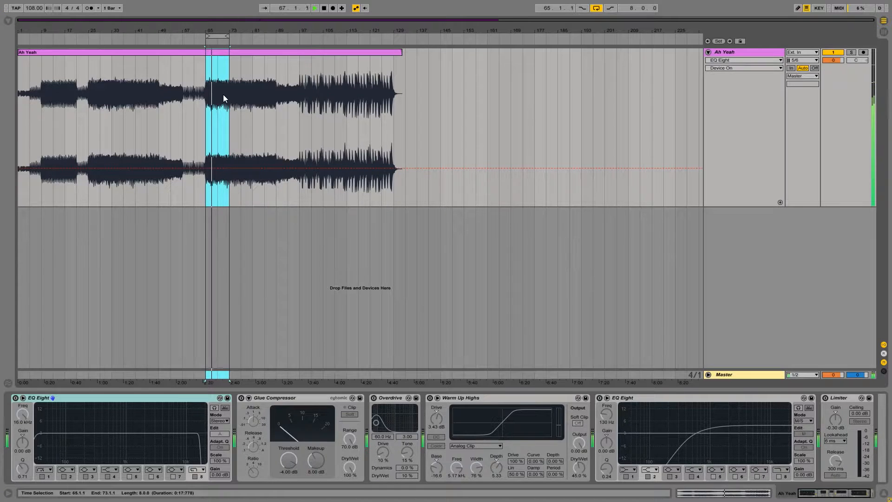
{"action": "double_click", "coordinate": [255, 50]}
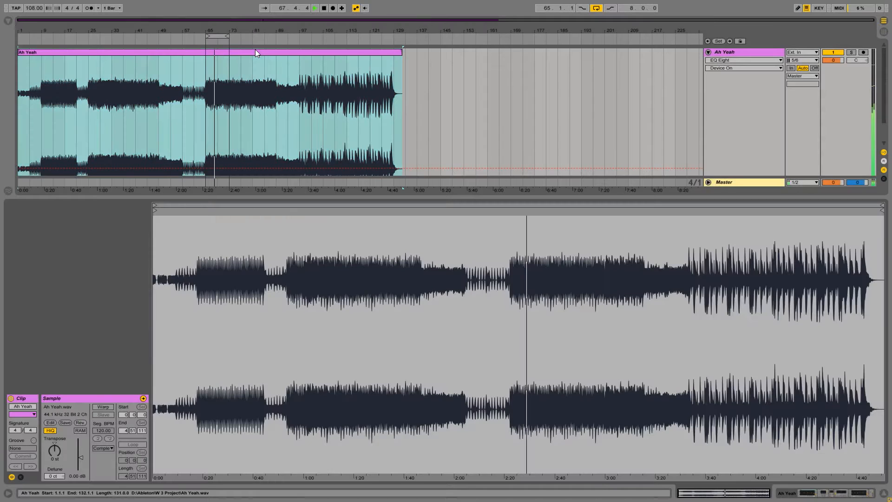
{"action": "left_click", "coordinate": [884, 493]}
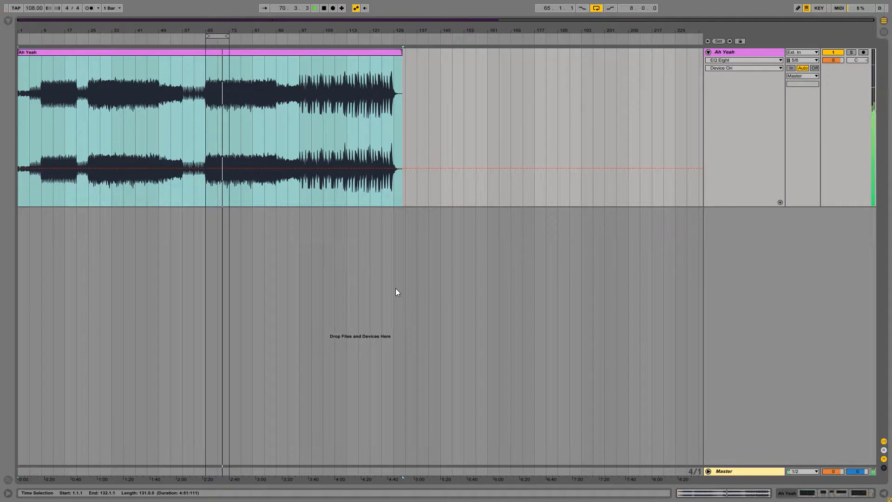
{"action": "left_click", "coordinate": [724, 55]}
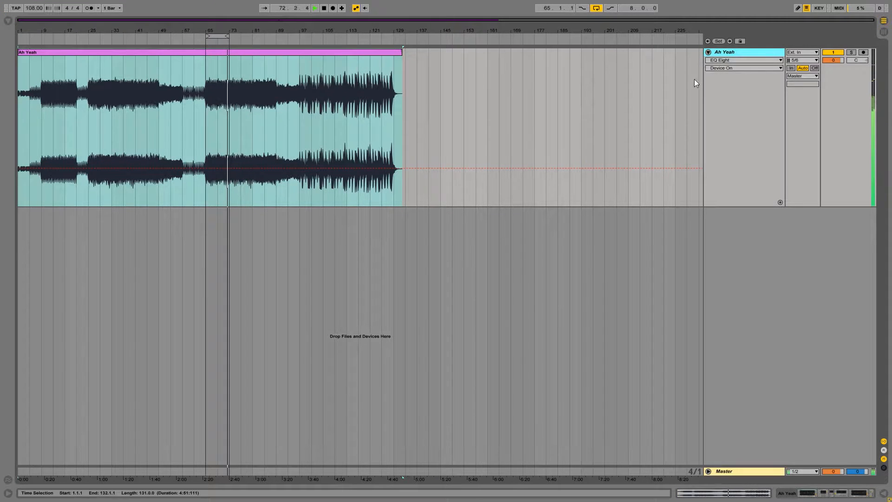
{"action": "key", "text": "space"}
Reactivate the first EQ Eight in the track's device chain and review the frequency settings of its bands 1 and 8.
{"action": "left_click", "coordinate": [808, 493]}
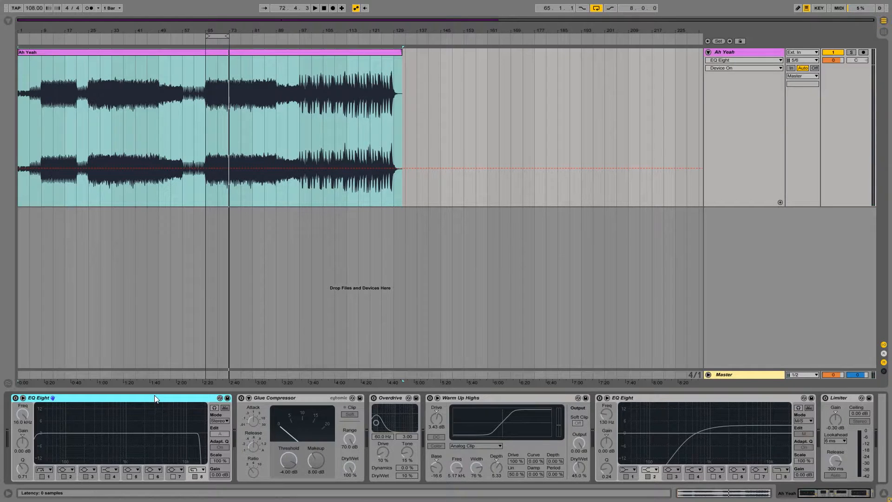
{"action": "key", "text": "0"}
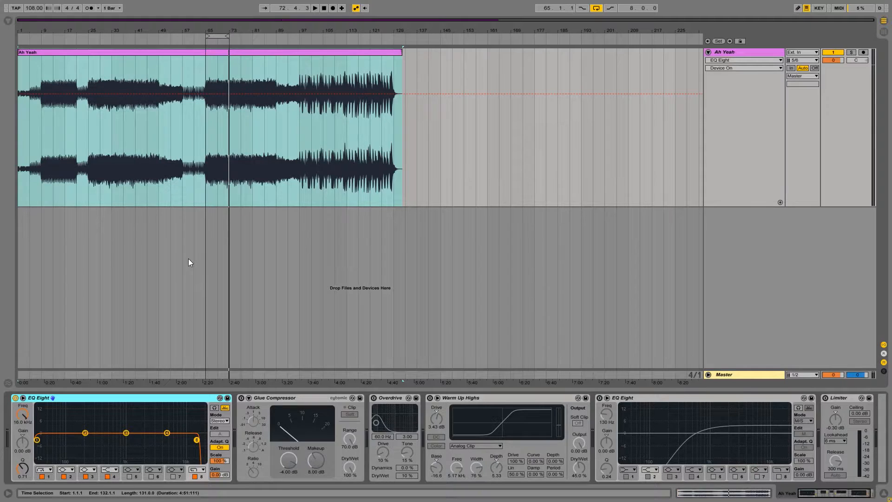
{"action": "left_click", "coordinate": [52, 476]}
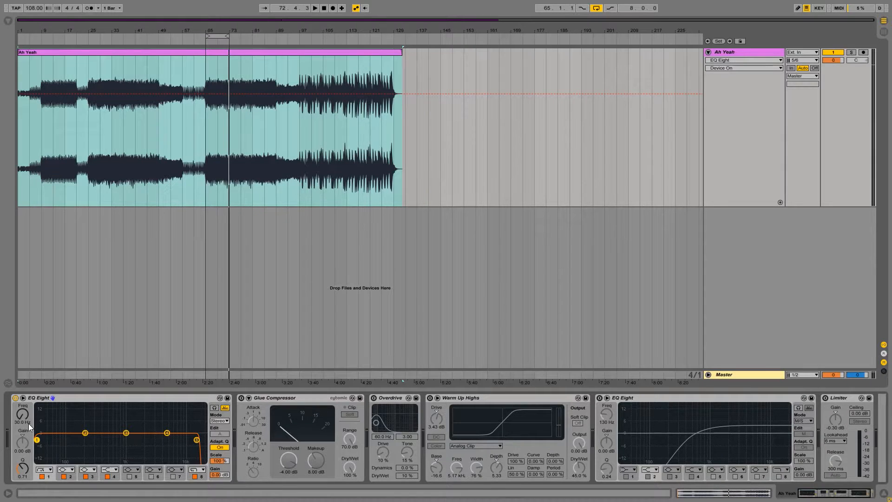
{"action": "left_click", "coordinate": [202, 477]}
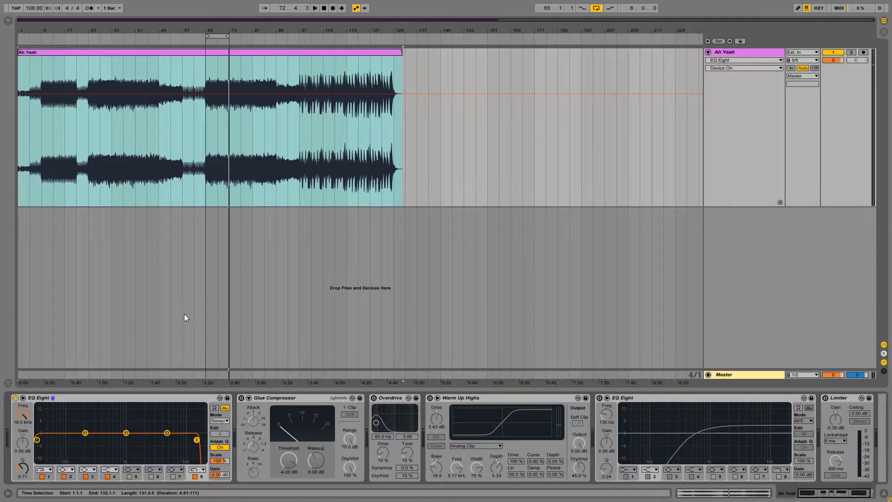
Reactivate the Glue Compressor and set its Makeup to 0.00 dB.
{"action": "left_click", "coordinate": [124, 400]}
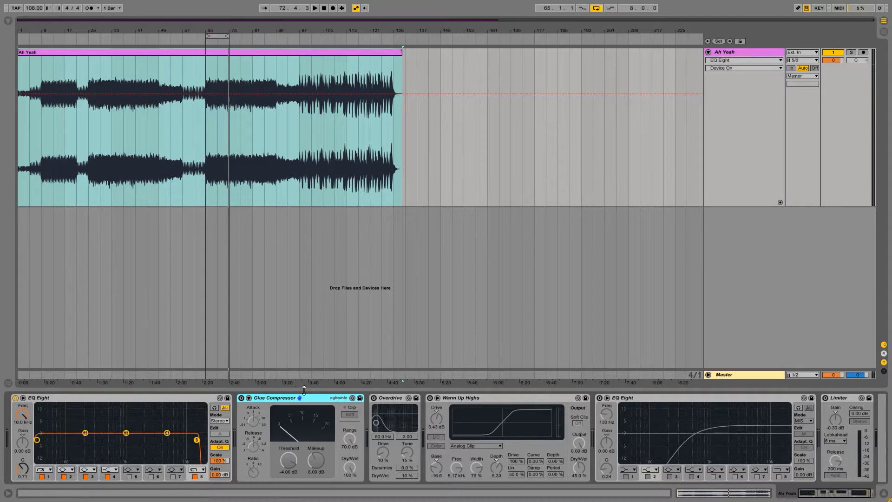
{"action": "left_click", "coordinate": [242, 399]}
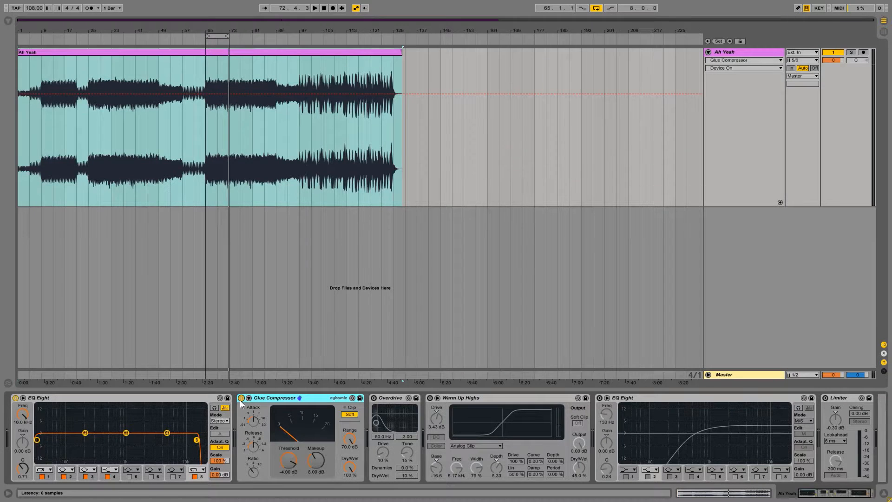
{"action": "left_click_drag", "start_coordinate": [314, 462], "coordinate": [314, 499]}
{"action": "left_click", "coordinate": [303, 397]}
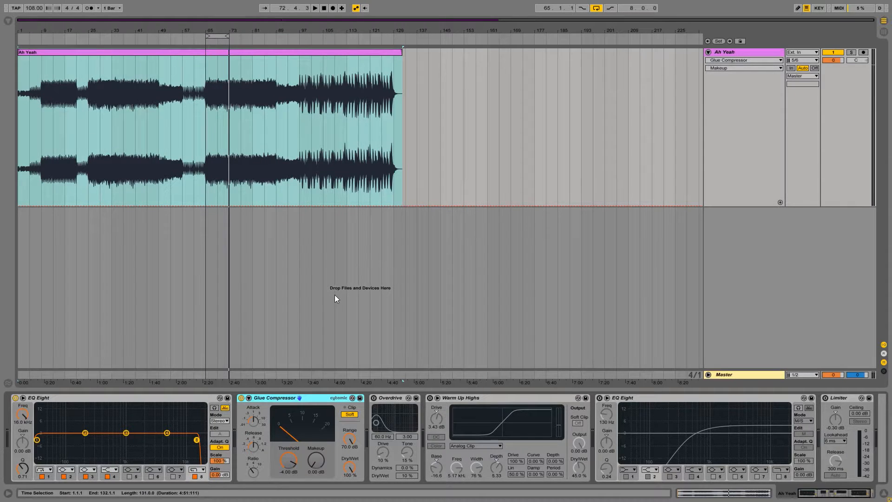
Play the song from bar 65 with the Glue Compressor active and show the mixer levels in Session View.
{"action": "left_click", "coordinate": [206, 127]}
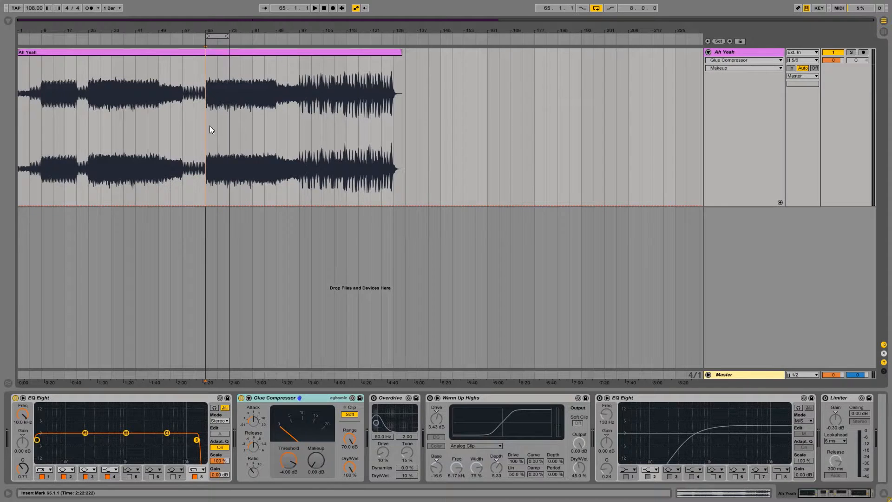
{"action": "key", "text": "space"}
{"action": "key", "text": "Tab"}
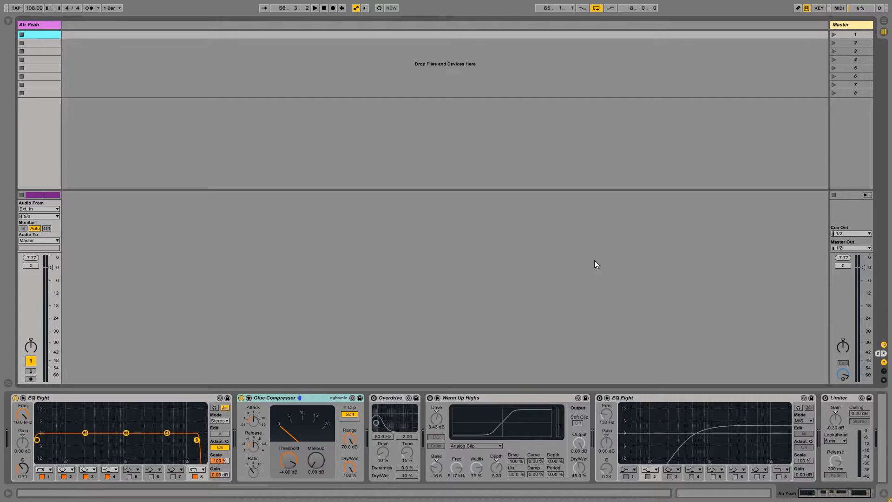
Raise the Glue Compressor's Makeup to 7.00 dB during playback from bar 65.
{"action": "key", "text": "space"}
{"action": "left_click_drag", "start_coordinate": [319, 459], "coordinate": [319, 455]}
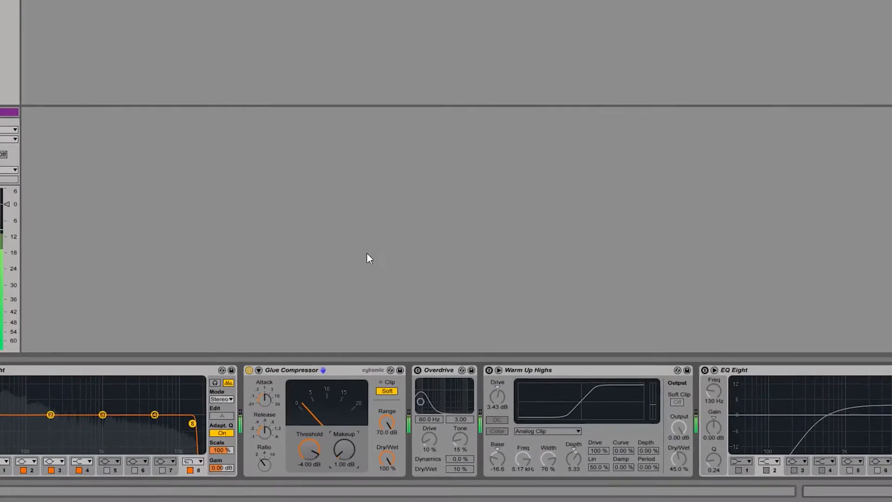
{"action": "key", "text": "Up"}
{"action": "key", "text": "Up"}
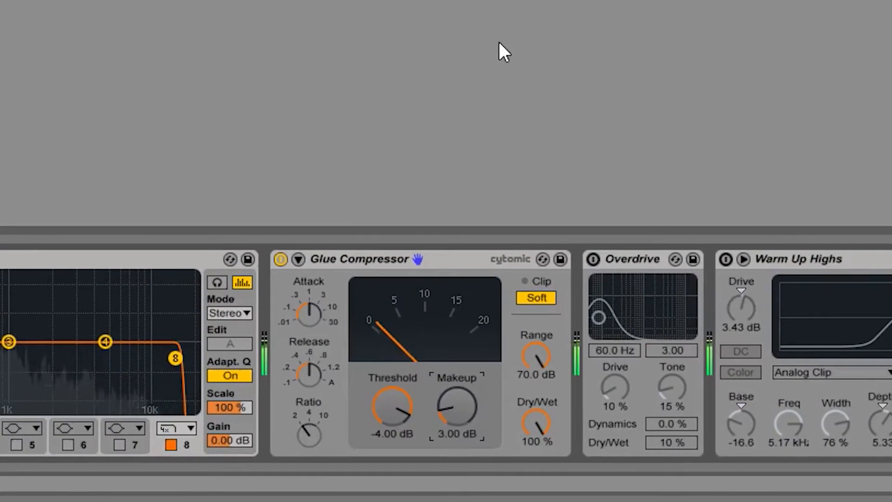
{"action": "key", "text": "Up"}
{"action": "key", "text": "Up"}
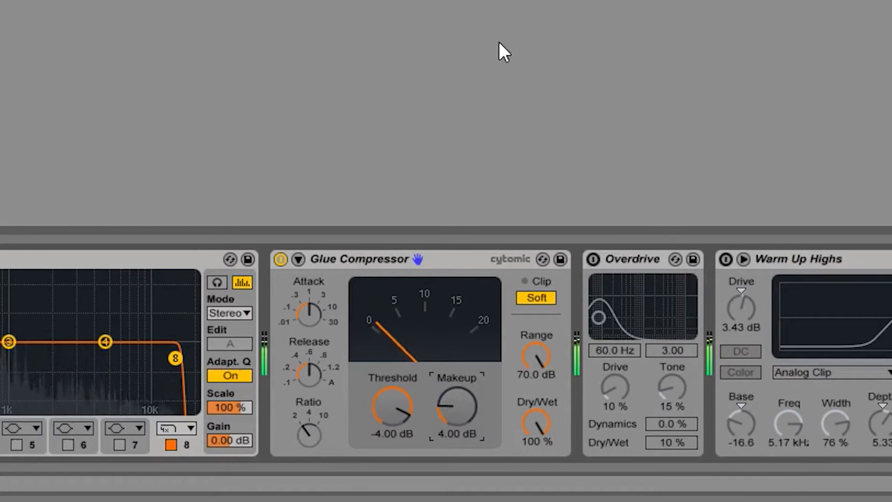
{"action": "key", "text": "Up"}
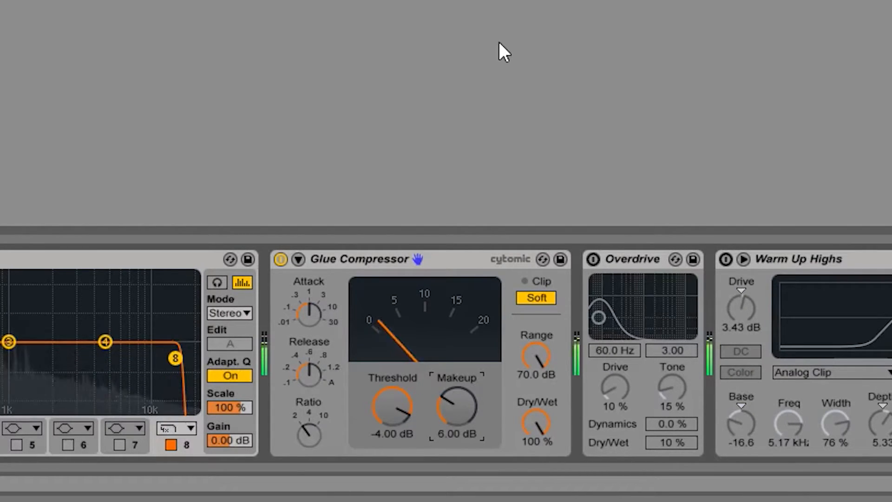
{"action": "key", "text": "Up"}
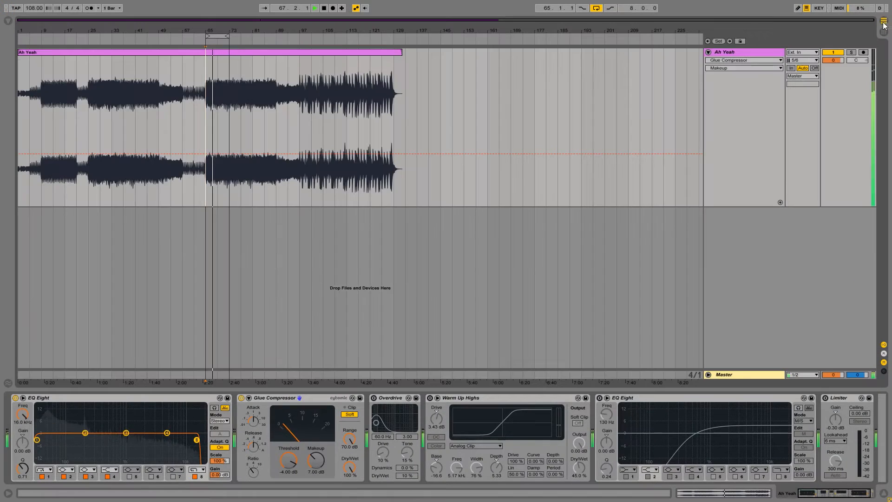
Play the loud section from about bar 97, check its peak level in the Session View mixer, and stop playback.
{"action": "left_click", "coordinate": [300, 114]}
{"action": "left_click", "coordinate": [884, 33]}
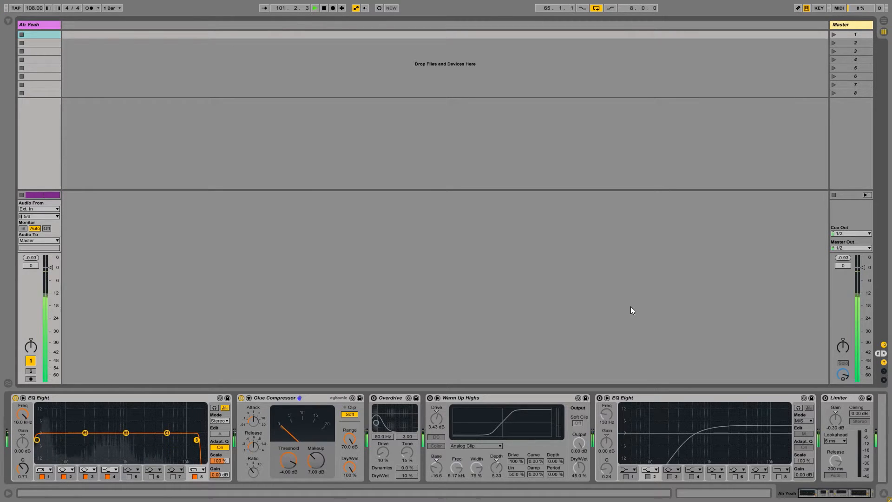
{"action": "key", "text": "space"}
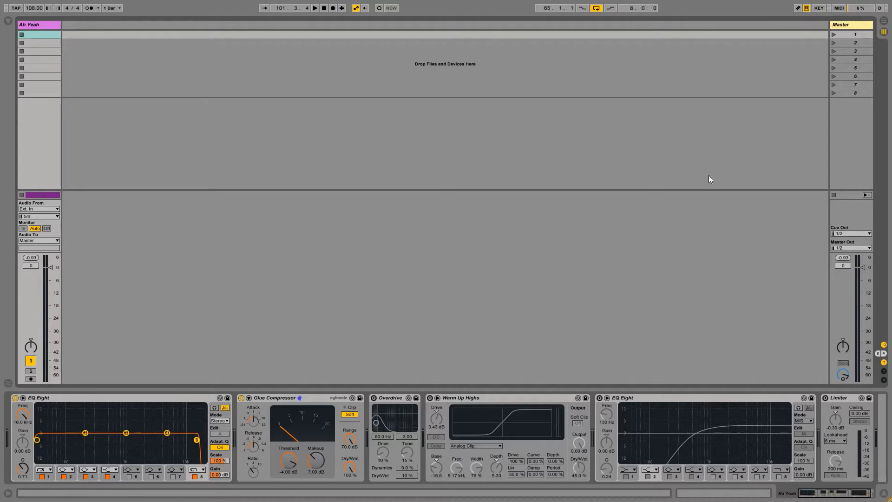
Leave Overdrive bypassed and reactivate the Warm Up Highs saturator in the mastering chain.
{"action": "left_click", "coordinate": [401, 398]}
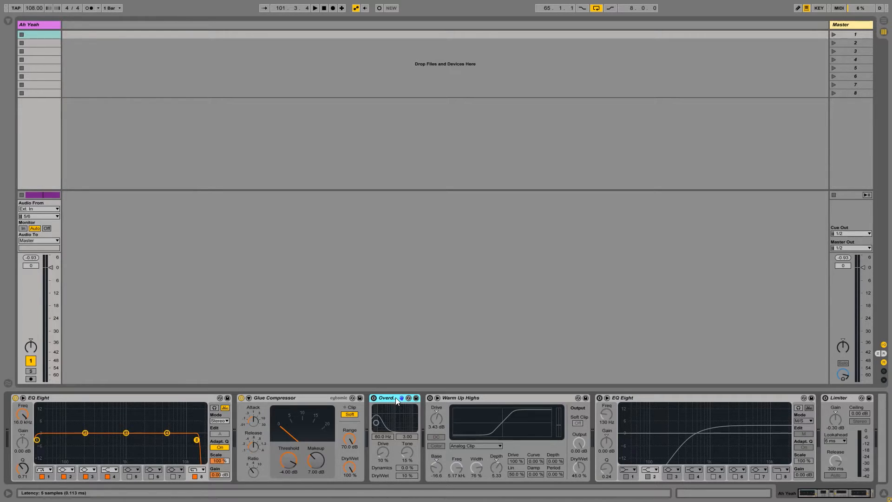
{"action": "left_click", "coordinate": [532, 397]}
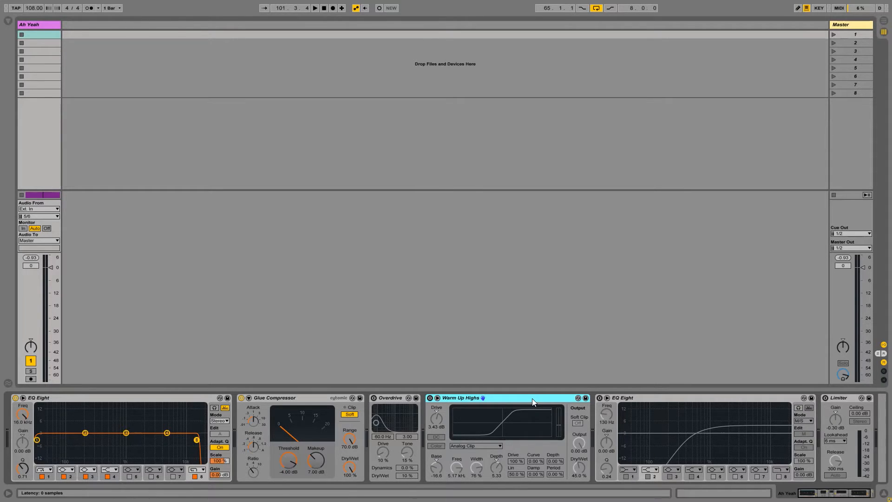
{"action": "left_click", "coordinate": [429, 398]}
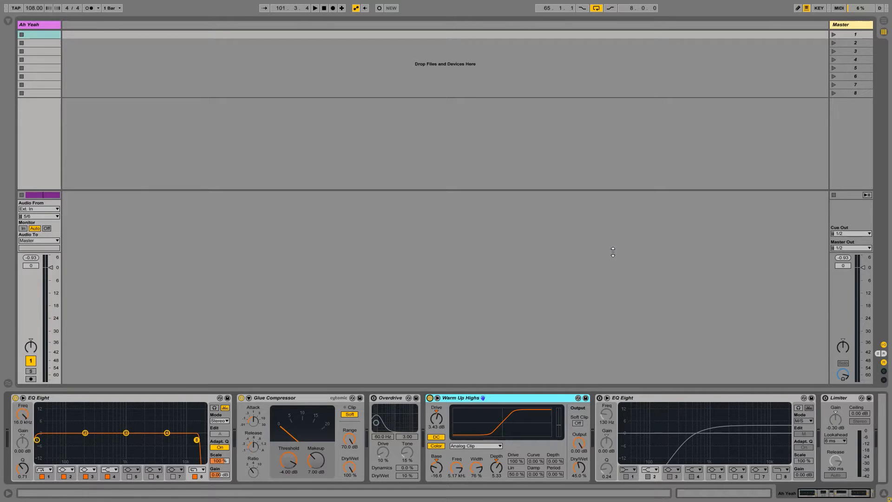
Play the loud section from about bar 97 twice with Warm Up Highs active, checking the mixer levels, and stop playback.
{"action": "key", "text": "space"}
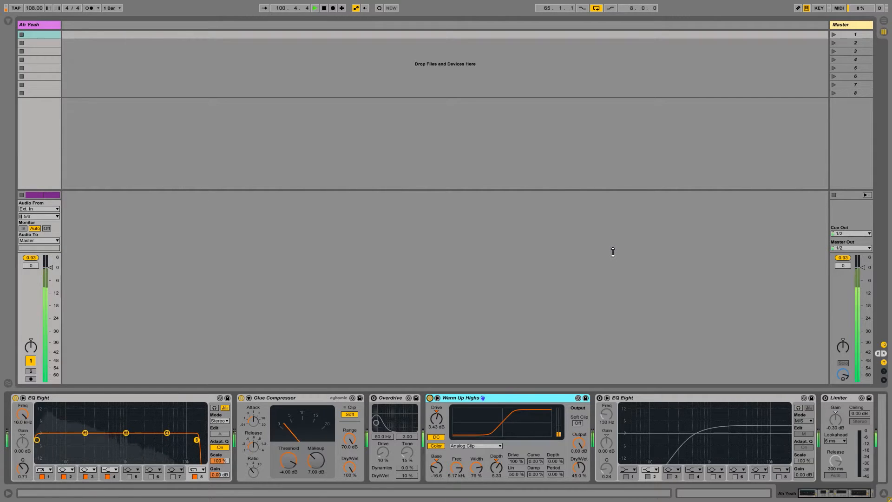
{"action": "key", "text": "space"}
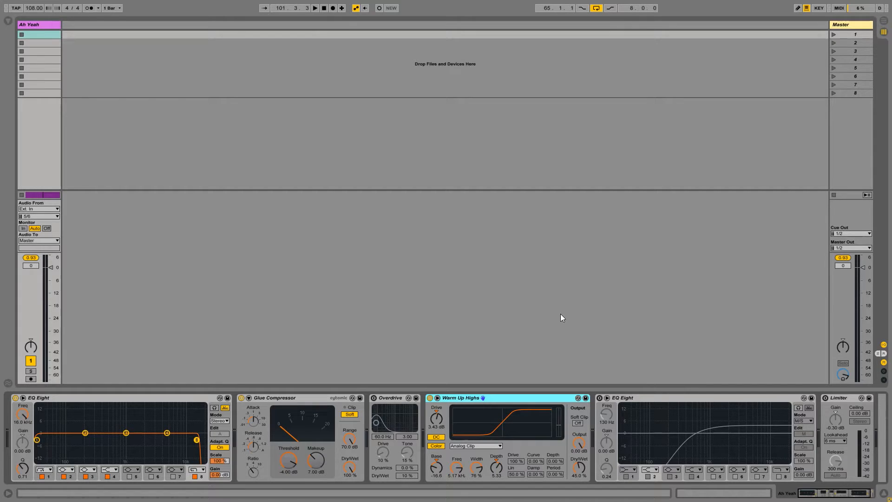
{"action": "key", "text": "space"}
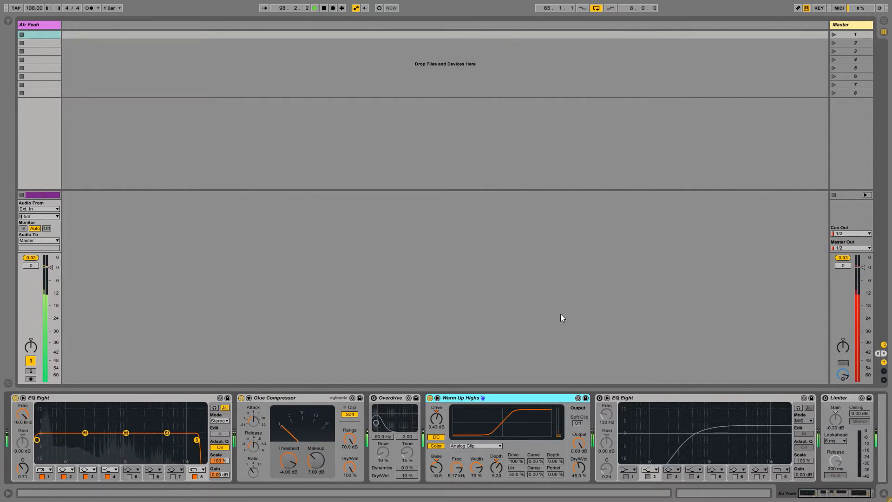
{"action": "key", "text": "space"}
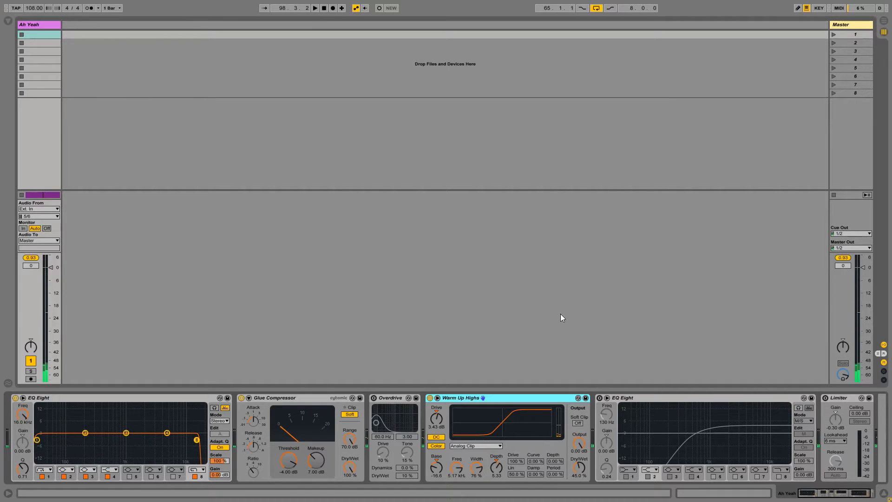
Reactivate the second EQ Eight, the one in M/S mode, and audition the loud section from about bar 97 twice.
{"action": "key", "text": "Right"}
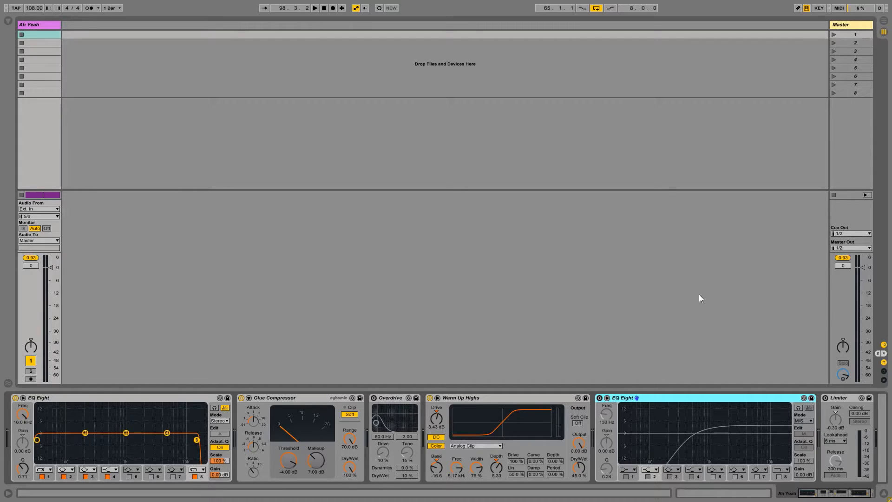
{"action": "left_click", "coordinate": [600, 399]}
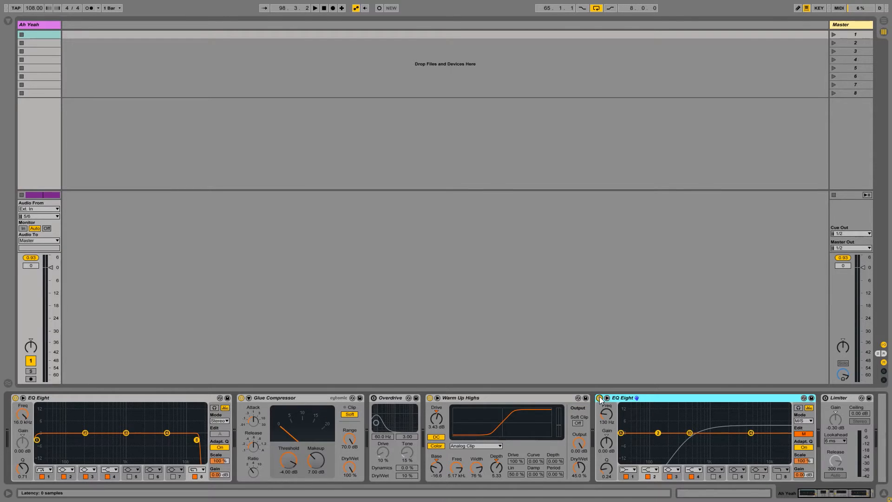
{"action": "key", "text": "space"}
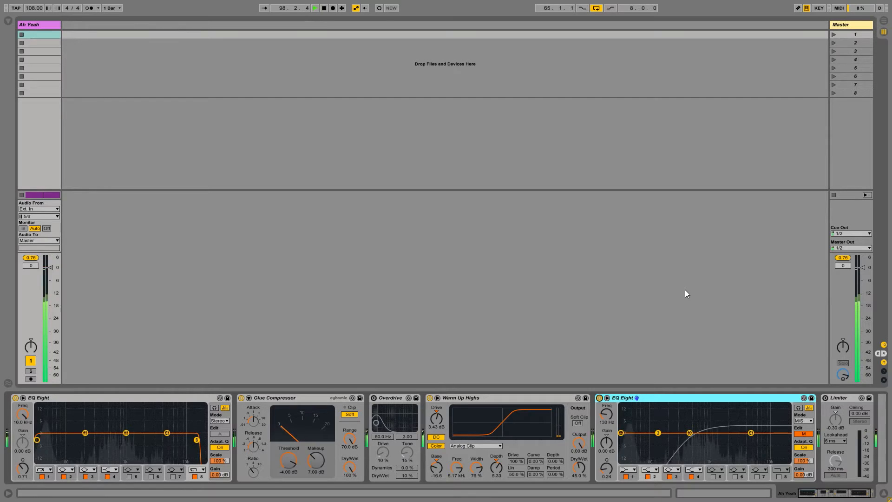
{"action": "key", "text": "space"}
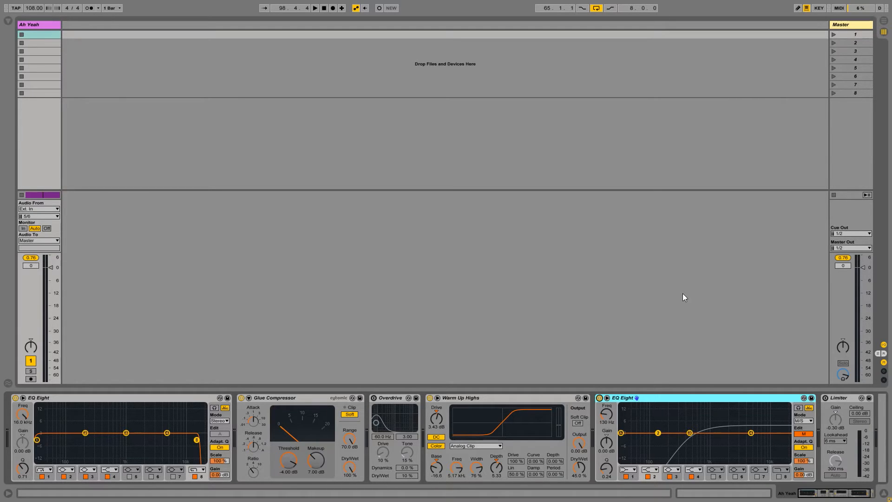
{"action": "key", "text": "space"}
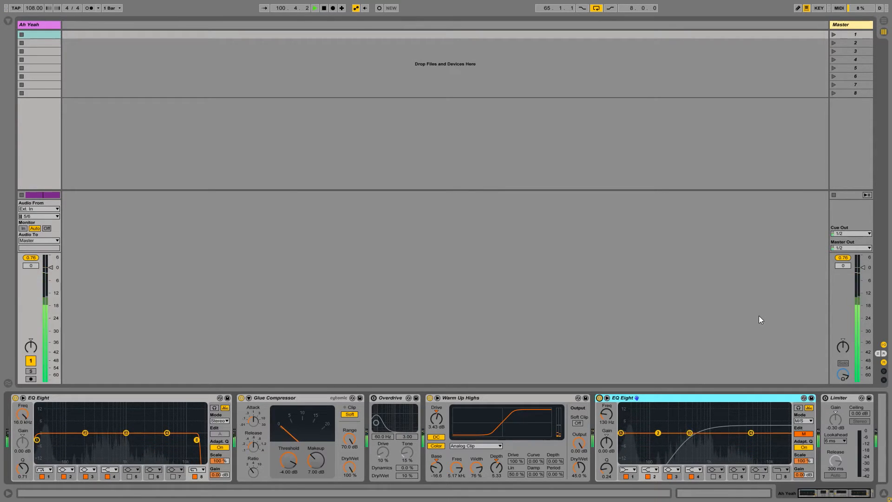
{"action": "key", "text": "space"}
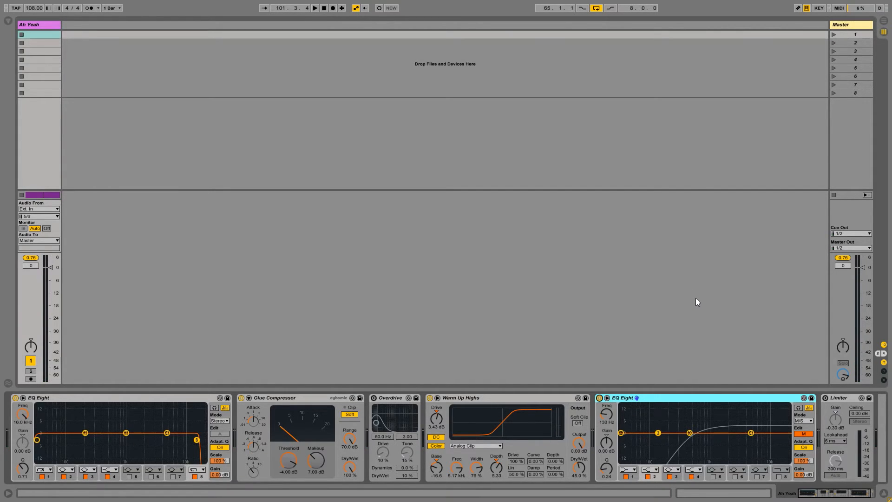
Reactivate the Limiter at the end of the mastering chain and select it.
{"action": "left_click", "coordinate": [825, 398]}
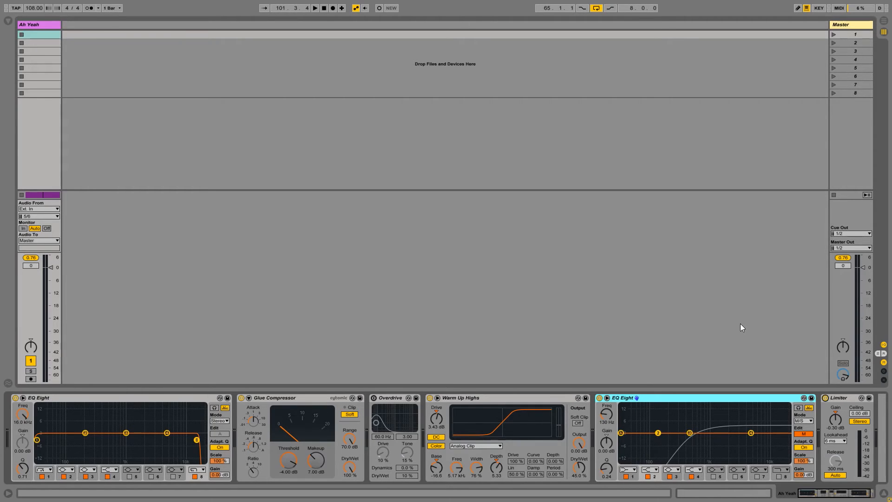
{"action": "left_click", "coordinate": [830, 399]}
{"action": "left_click", "coordinate": [826, 398]}
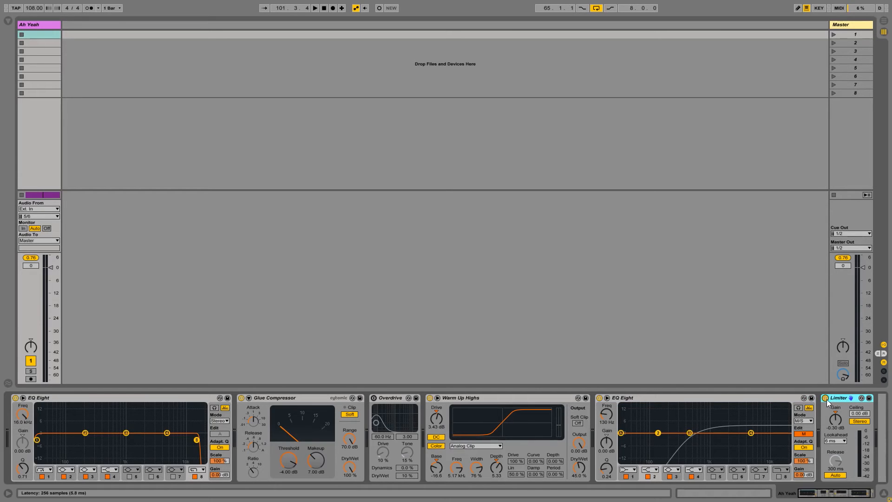